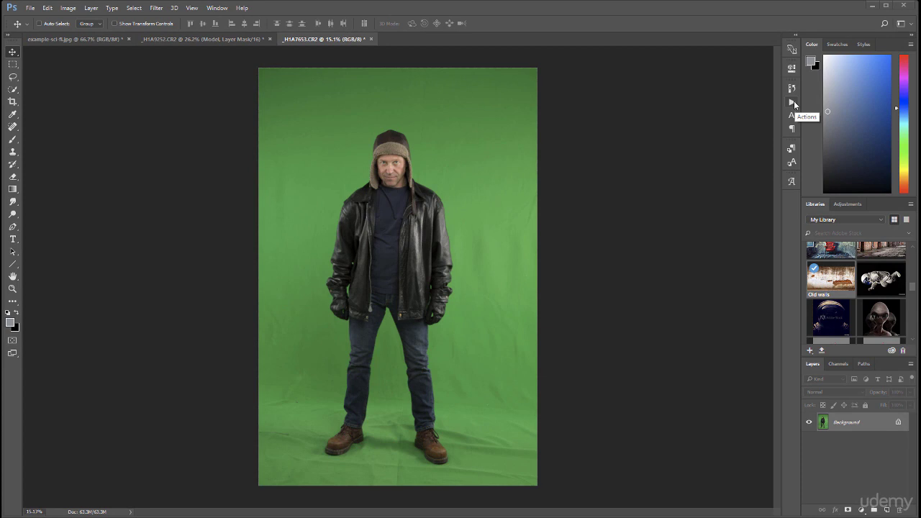
Show the Actions panel from the Window menu and select the Default Actions set.
{"action": "left_click", "coordinate": [216, 8]}
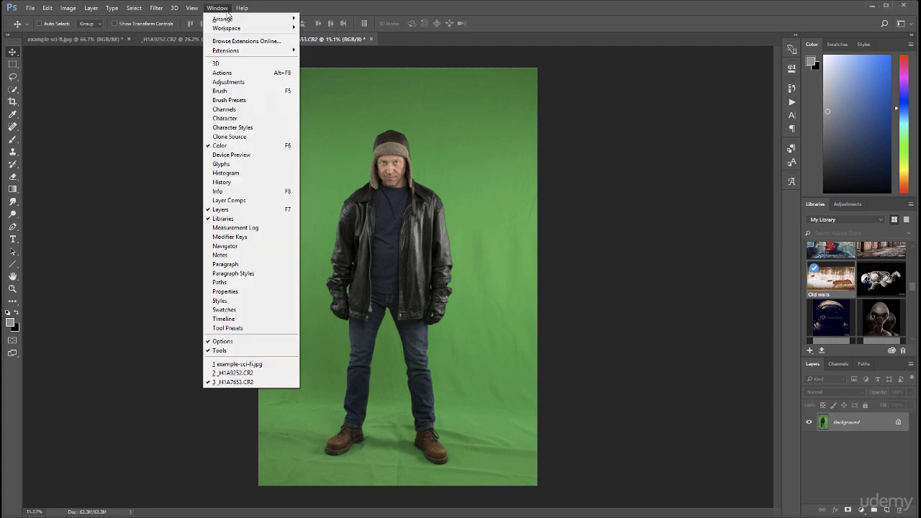
{"action": "left_click", "coordinate": [252, 73]}
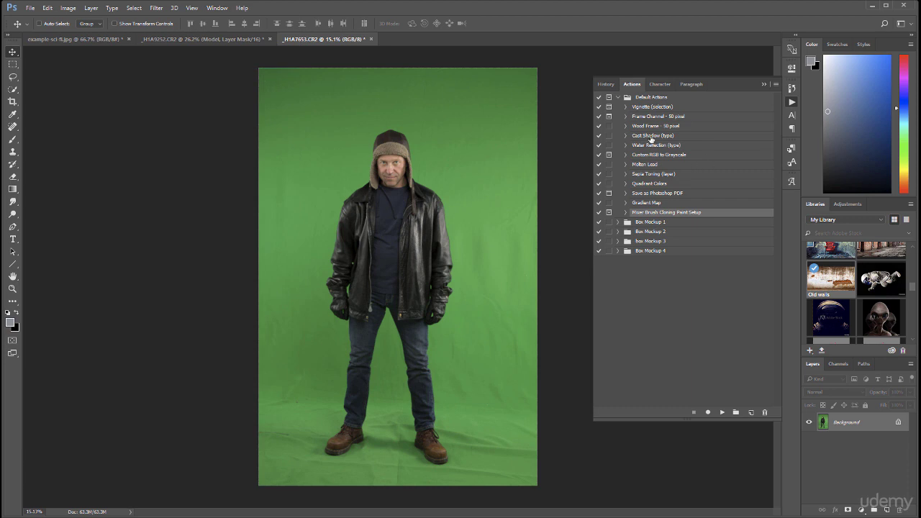
{"action": "left_click", "coordinate": [656, 100]}
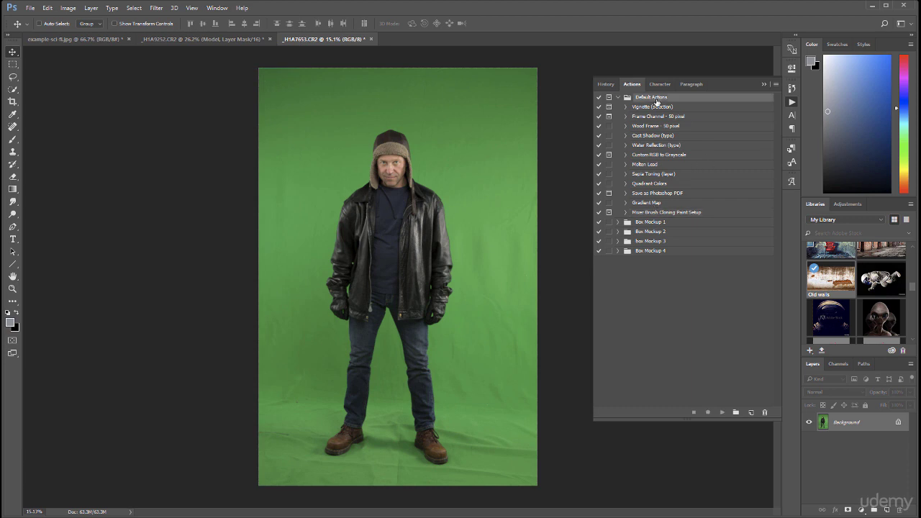
Create a new action named GreenScreen with a Green colour label and start recording it.
{"action": "left_click", "coordinate": [752, 413]}
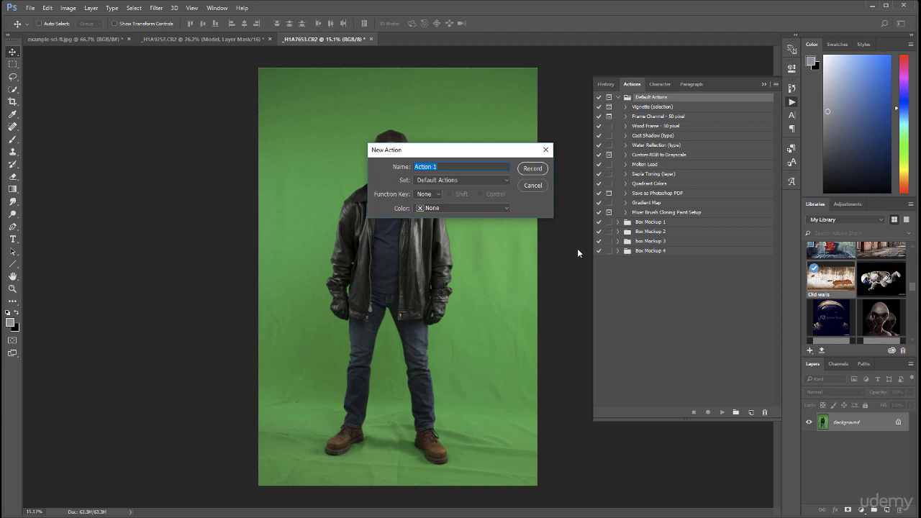
{"action": "type", "text": "GreenScreen"}
{"action": "left_click", "coordinate": [502, 207]}
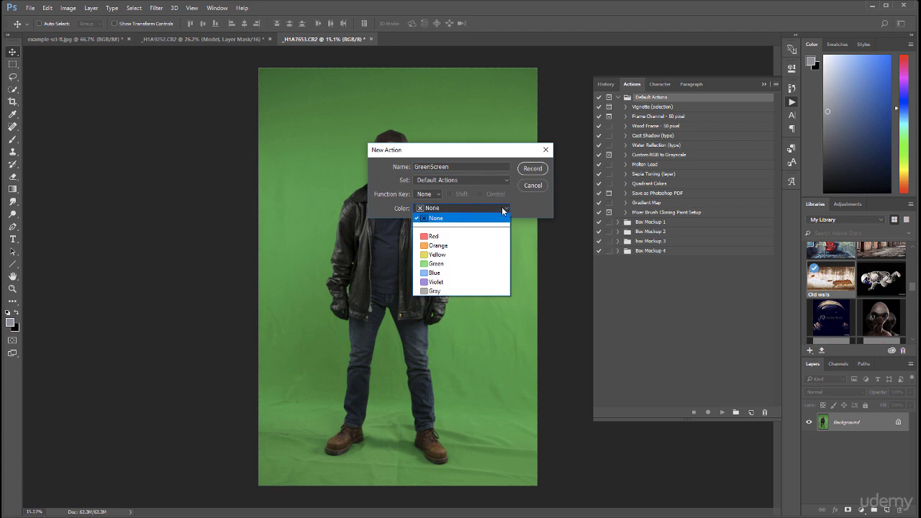
{"action": "left_click", "coordinate": [476, 262]}
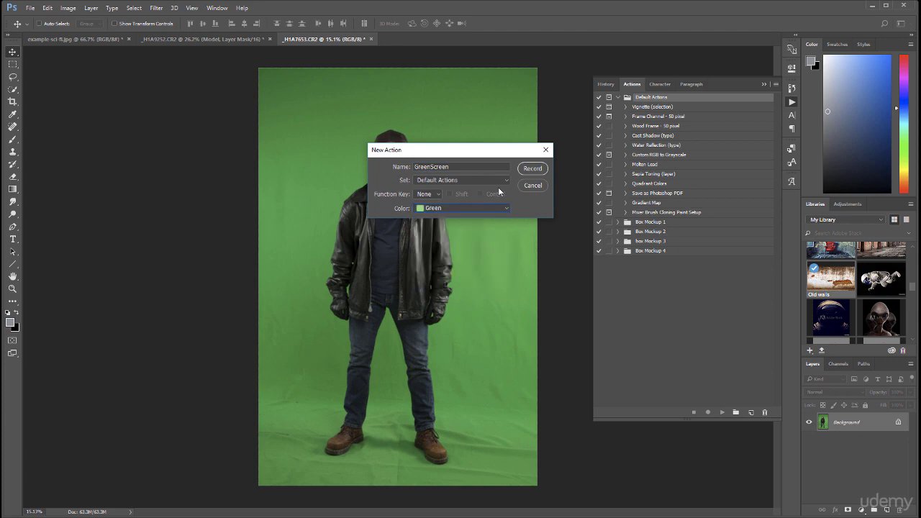
{"action": "left_click", "coordinate": [539, 167]}
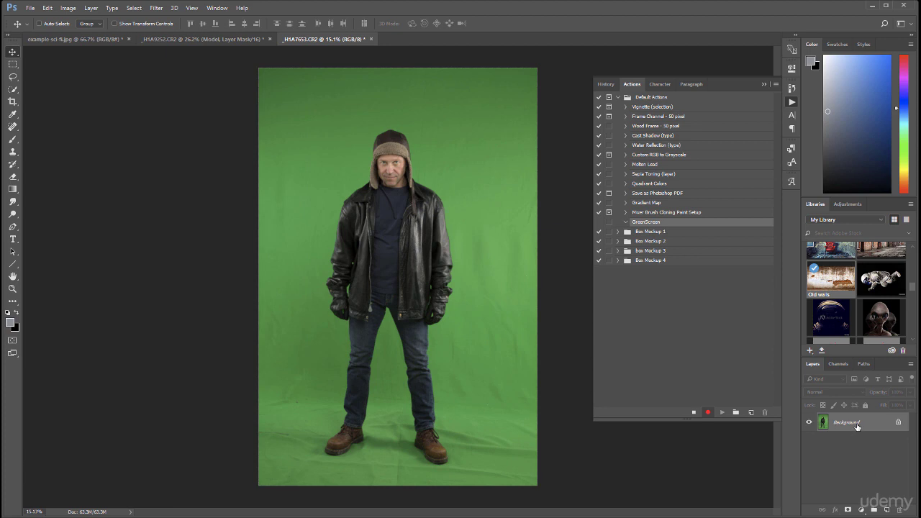
Make a Background copy layer, then switch the image to Lab Color mode choosing Don't Flatten.
{"action": "left_click_drag", "start_coordinate": [860, 422], "coordinate": [887, 509]}
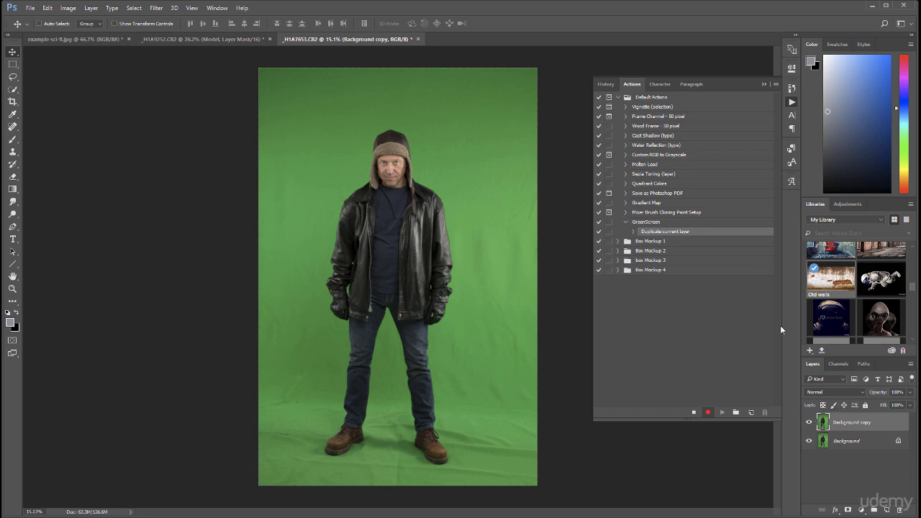
{"action": "left_click", "coordinate": [68, 8]}
{"action": "mouse_move", "coordinate": [81, 21]}
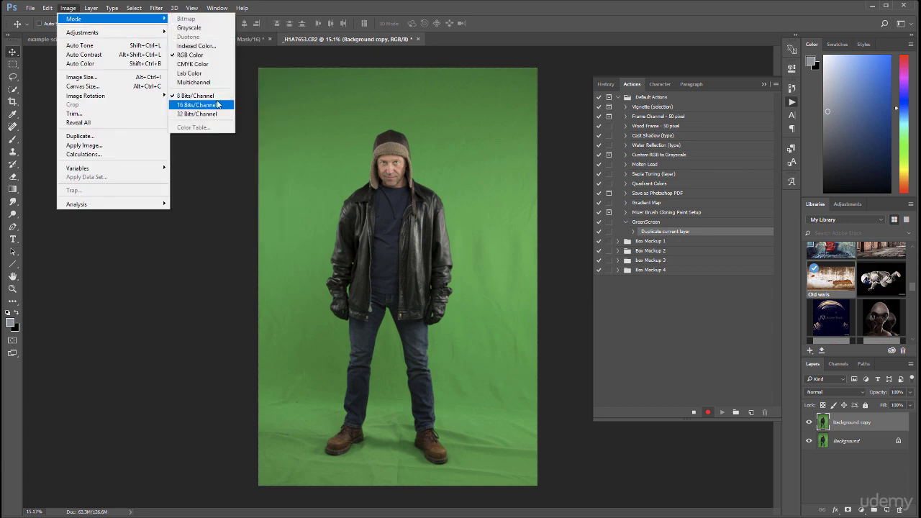
{"action": "left_click", "coordinate": [215, 70]}
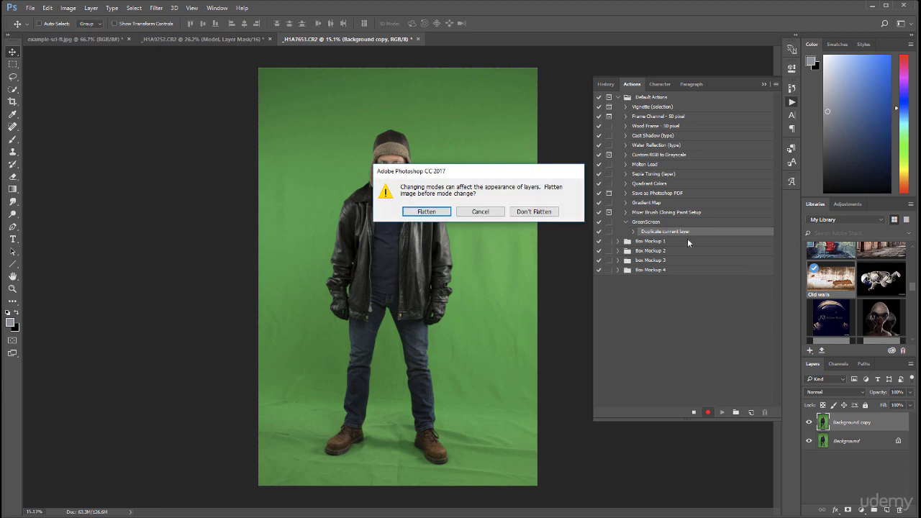
{"action": "left_click", "coordinate": [534, 212]}
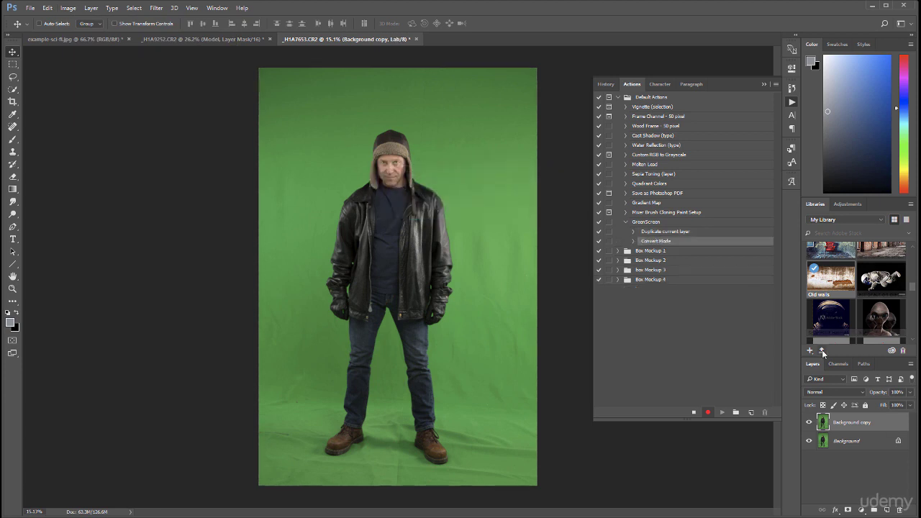
In the Channels panel, select the a channel and duplicate it into an 'a copy' channel.
{"action": "left_click", "coordinate": [840, 365]}
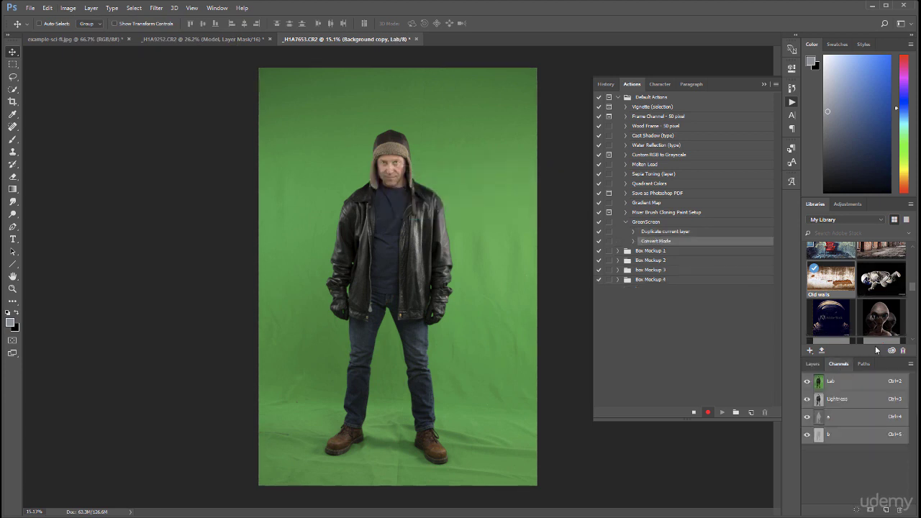
{"action": "left_click", "coordinate": [846, 417]}
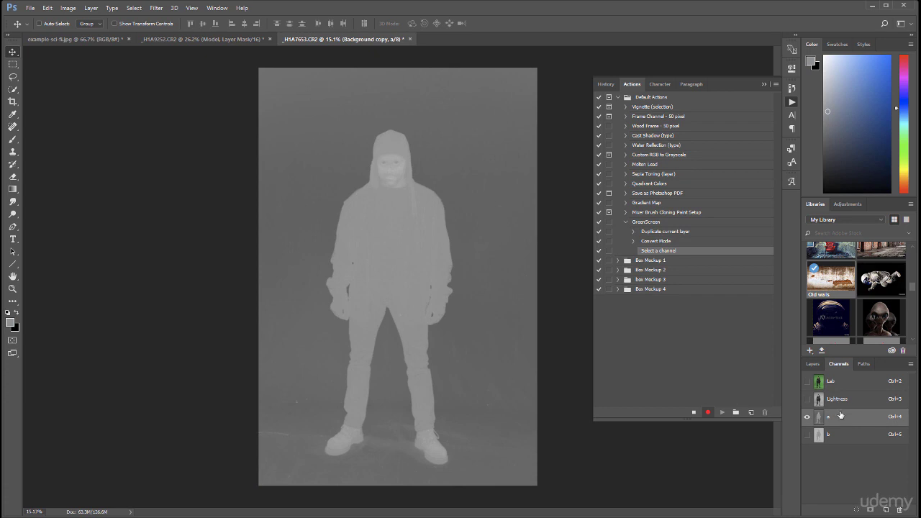
{"action": "left_click_drag", "start_coordinate": [848, 418], "coordinate": [891, 509]}
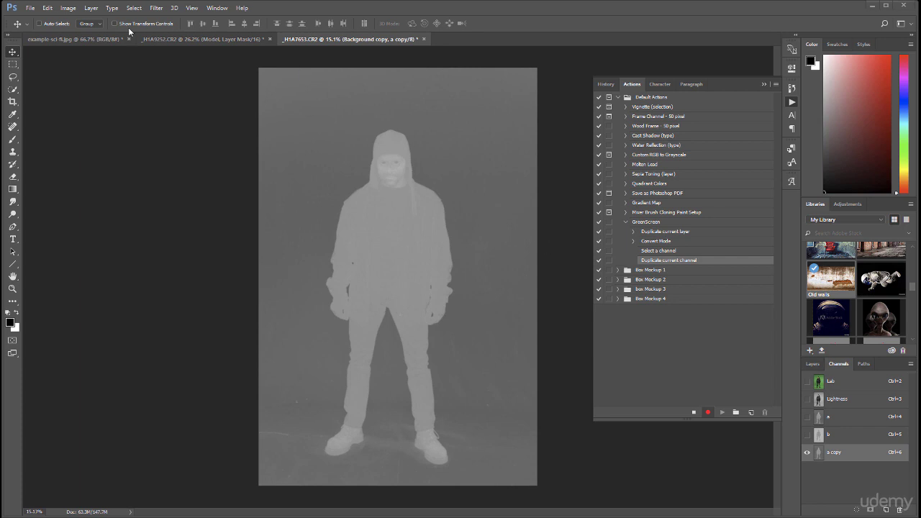
Convert the image back to RGB Color with Don't Flatten, keeping the a copy channel.
{"action": "left_click", "coordinate": [67, 7]}
{"action": "mouse_move", "coordinate": [149, 19]}
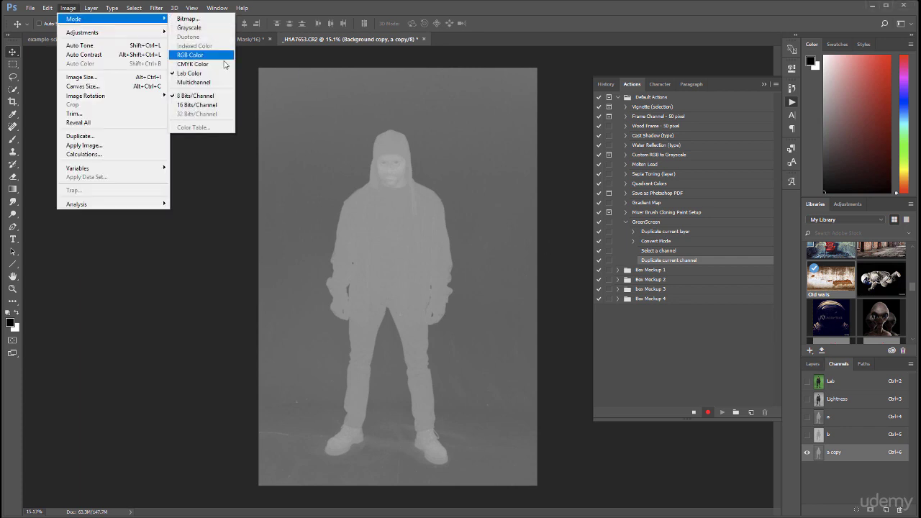
{"action": "left_click", "coordinate": [201, 55]}
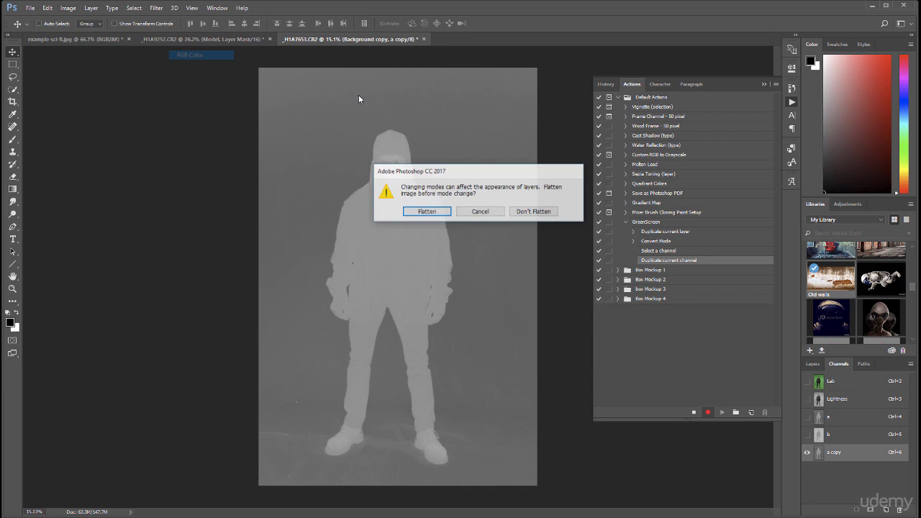
{"action": "left_click", "coordinate": [534, 211]}
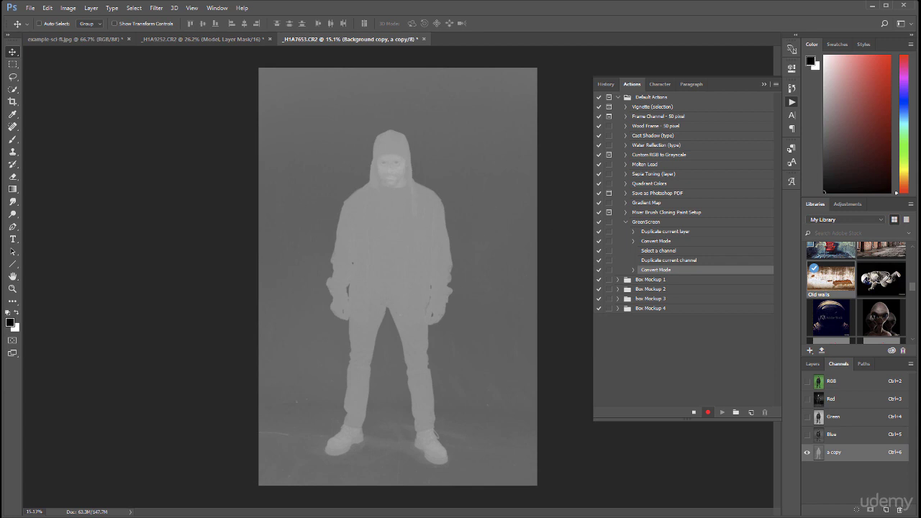
{"action": "left_click", "coordinate": [48, 7]}
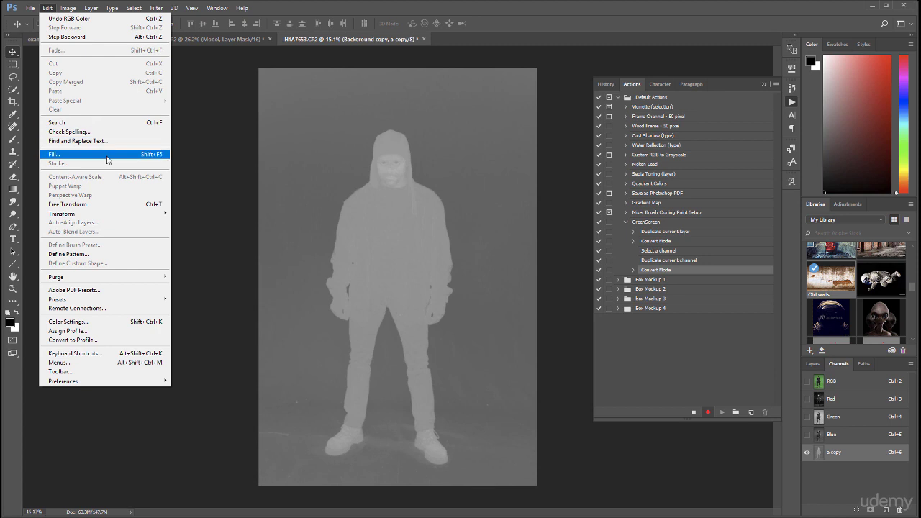
Apply a White Overlay fill, then a Black Overlay fill, to the a copy channel.
{"action": "left_click", "coordinate": [65, 153]}
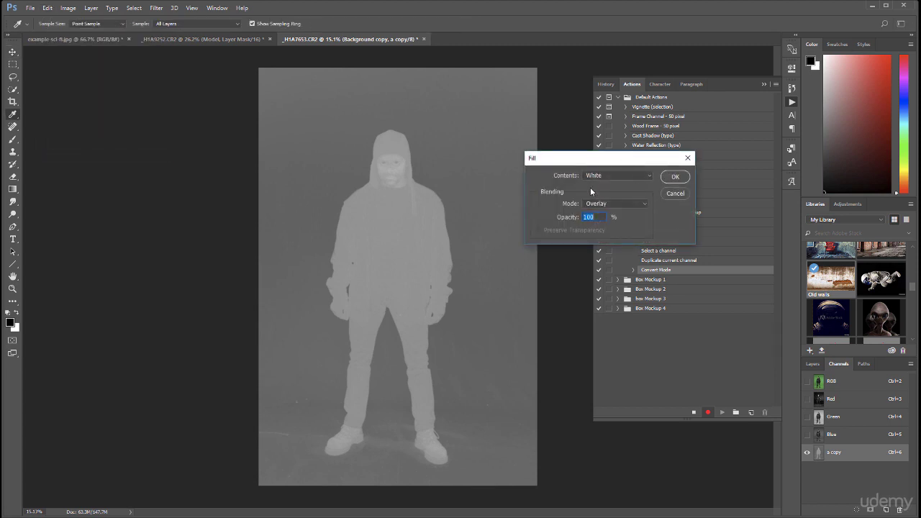
{"action": "left_click", "coordinate": [675, 177]}
{"action": "key", "text": "v"}
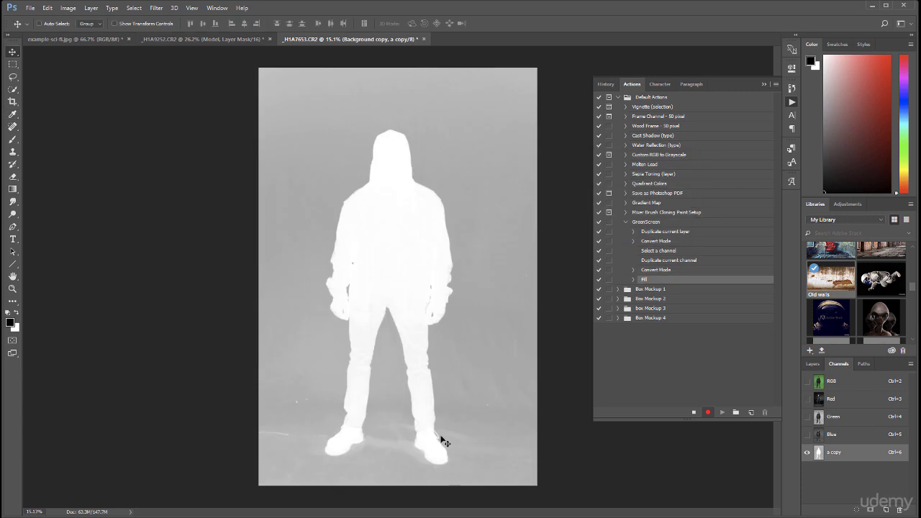
{"action": "left_click", "coordinate": [49, 8]}
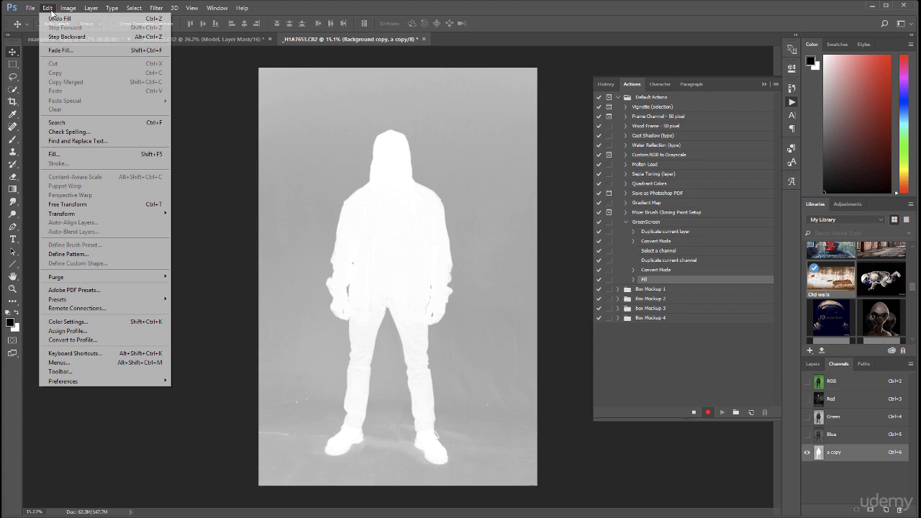
{"action": "left_click", "coordinate": [84, 154]}
{"action": "left_click", "coordinate": [643, 175]}
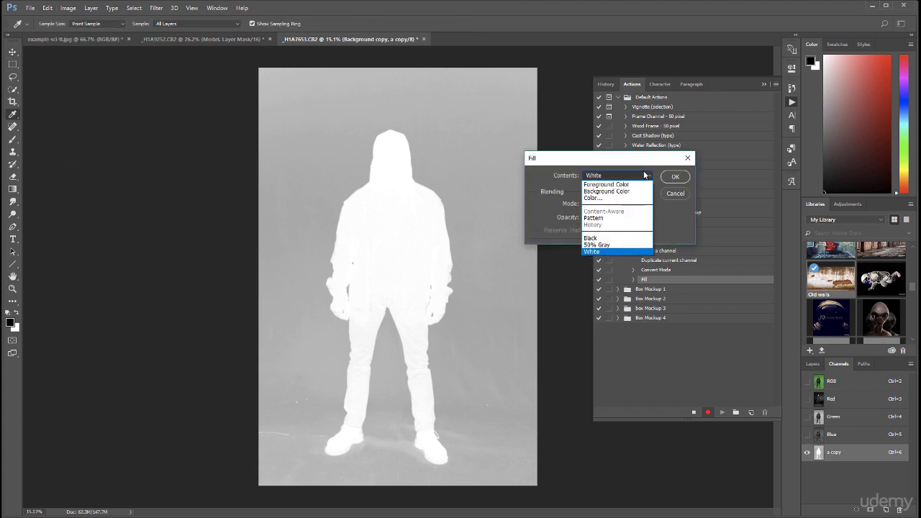
{"action": "left_click", "coordinate": [620, 240]}
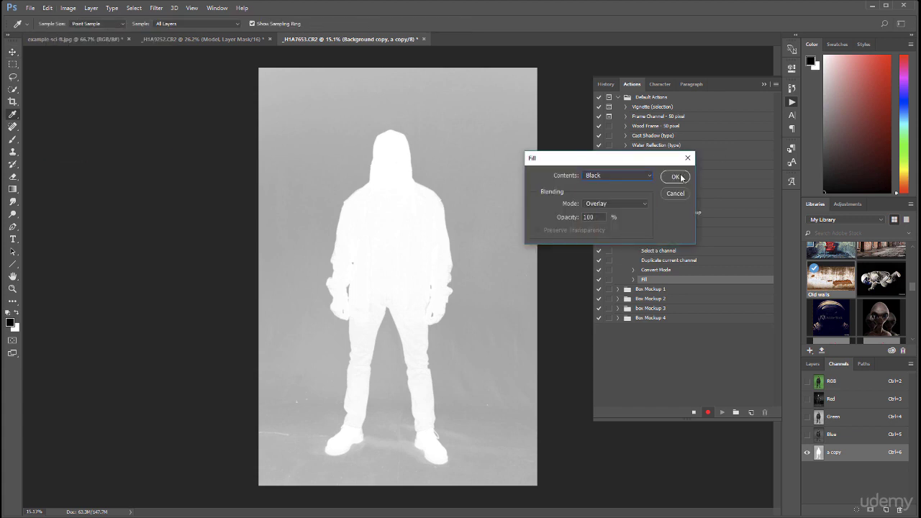
{"action": "left_click", "coordinate": [677, 177]}
{"action": "key", "text": "v"}
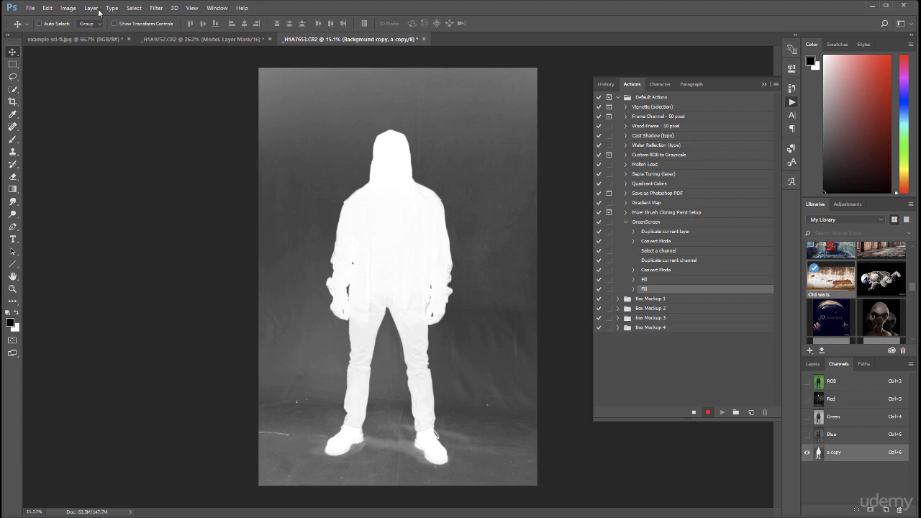
Apply another Black Overlay fill, followed by another White Overlay fill.
{"action": "left_click", "coordinate": [48, 8]}
{"action": "left_click", "coordinate": [84, 154]}
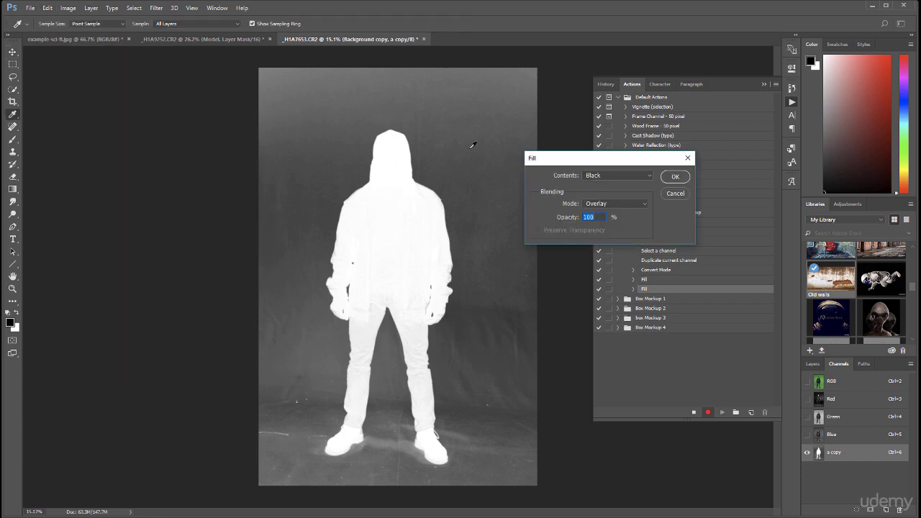
{"action": "left_click", "coordinate": [675, 177]}
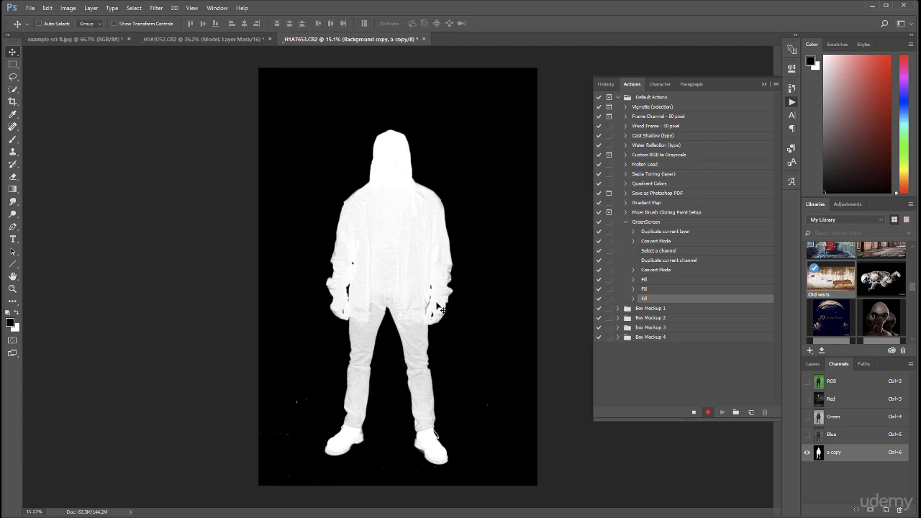
{"action": "left_click", "coordinate": [47, 8]}
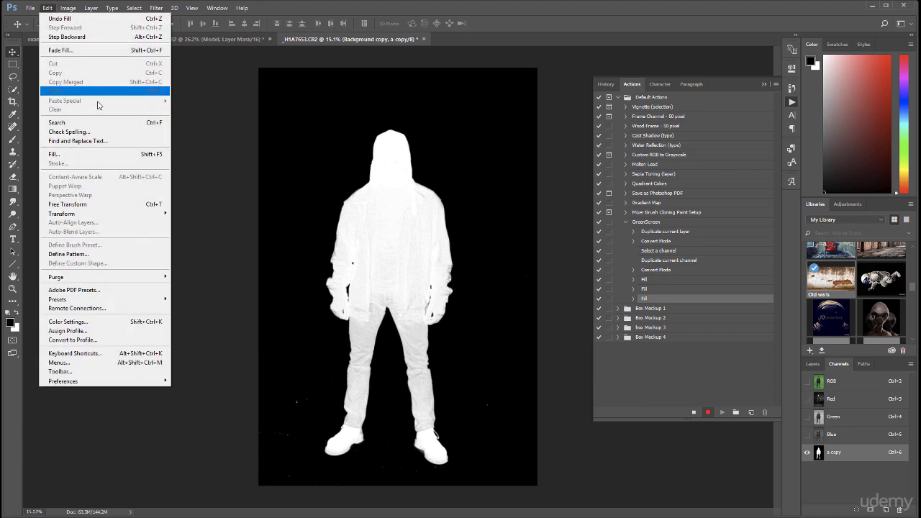
{"action": "left_click", "coordinate": [105, 153]}
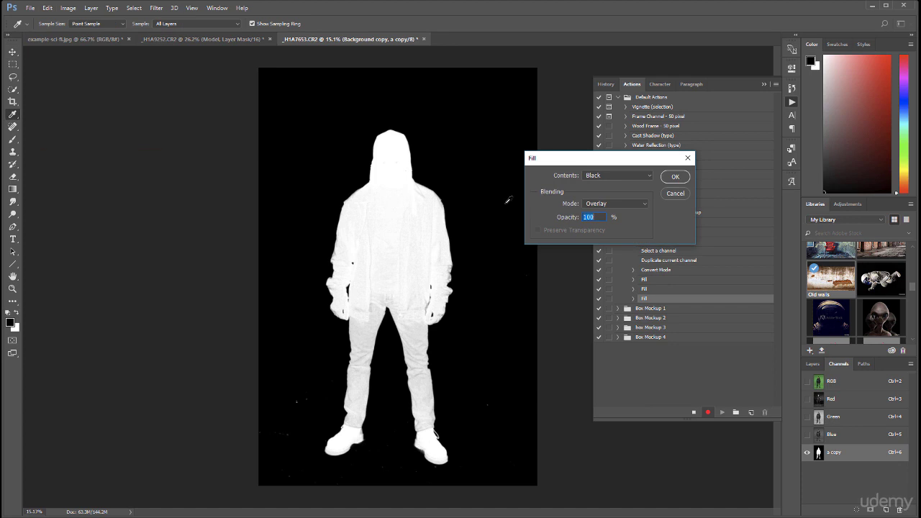
{"action": "left_click", "coordinate": [598, 177]}
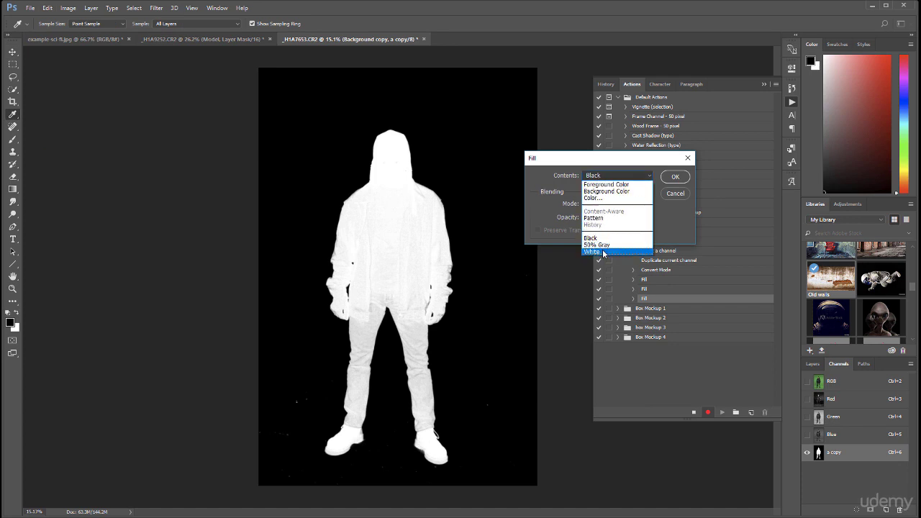
{"action": "left_click", "coordinate": [604, 254]}
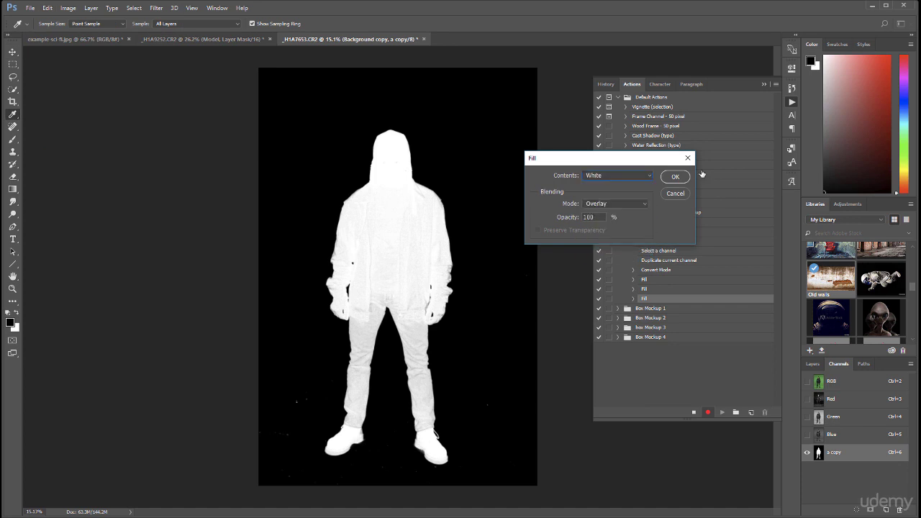
{"action": "left_click", "coordinate": [672, 177]}
{"action": "key", "text": "v"}
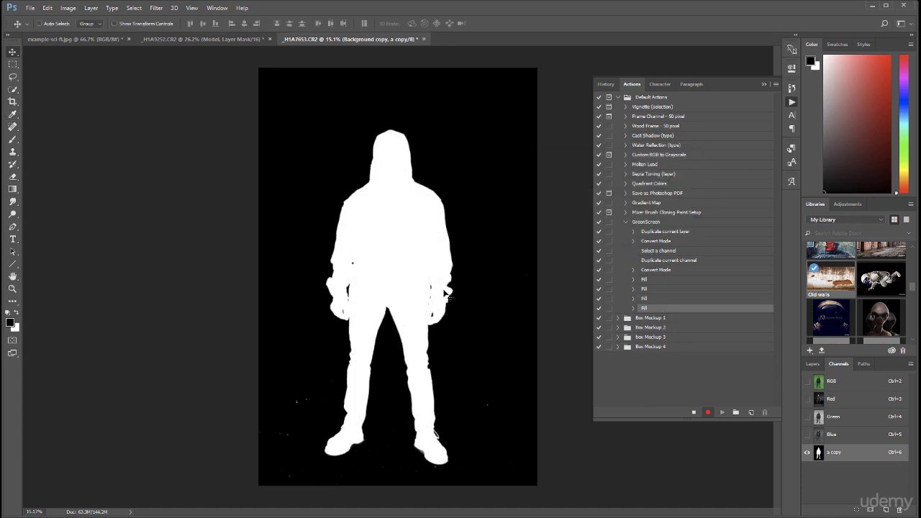
Set up a final Fill with Black contents in Overlay mode on the channel.
{"action": "left_click", "coordinate": [46, 9]}
{"action": "left_click", "coordinate": [121, 156]}
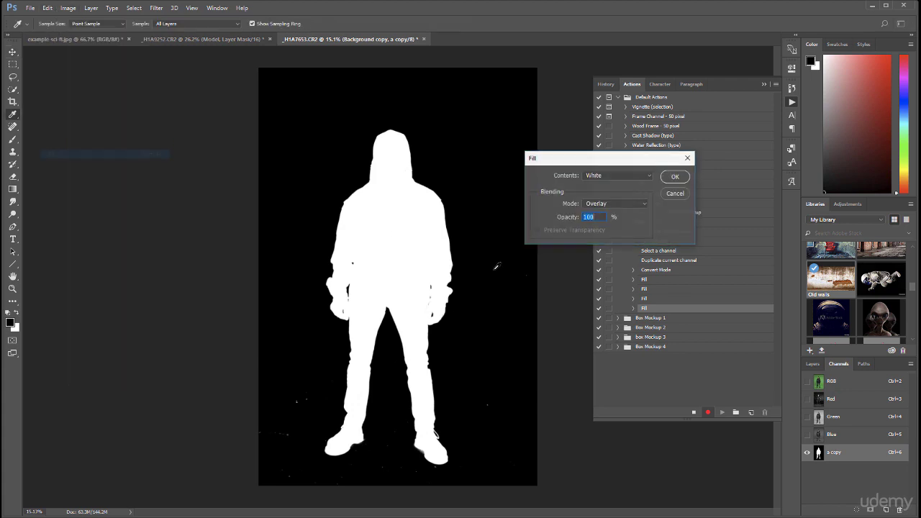
{"action": "left_click", "coordinate": [604, 178]}
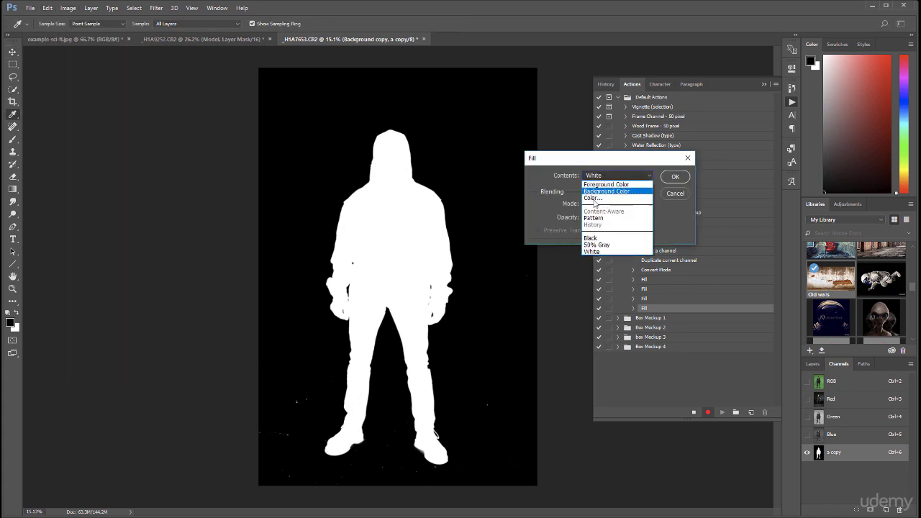
{"action": "left_click", "coordinate": [601, 238]}
{"action": "left_click", "coordinate": [675, 176]}
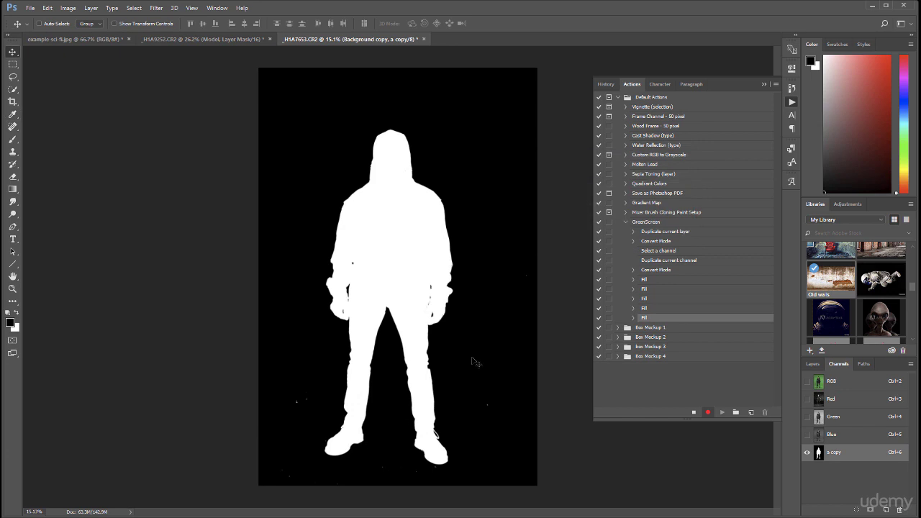
Confirm the last Black Overlay fill, load the a copy channel as a selection, and return to RGB.
{"action": "key", "text": "v"}
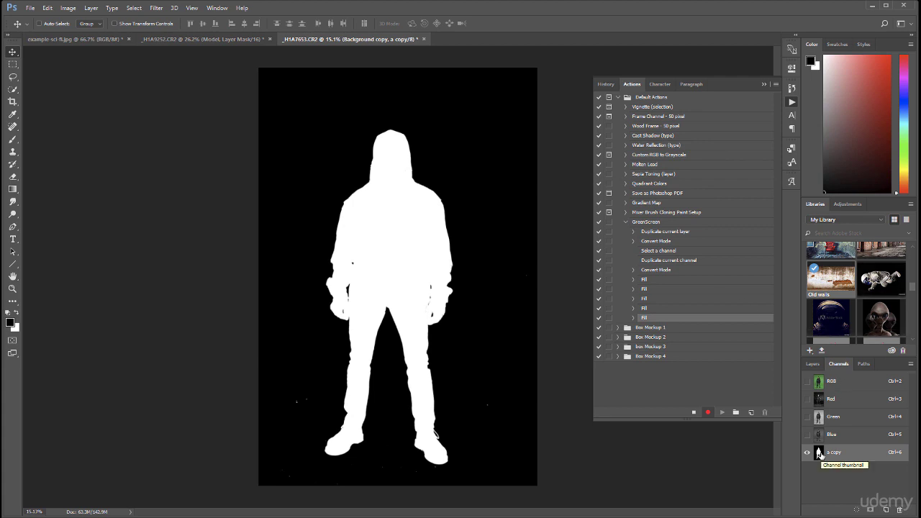
{"action": "key", "text": "ctrl"}
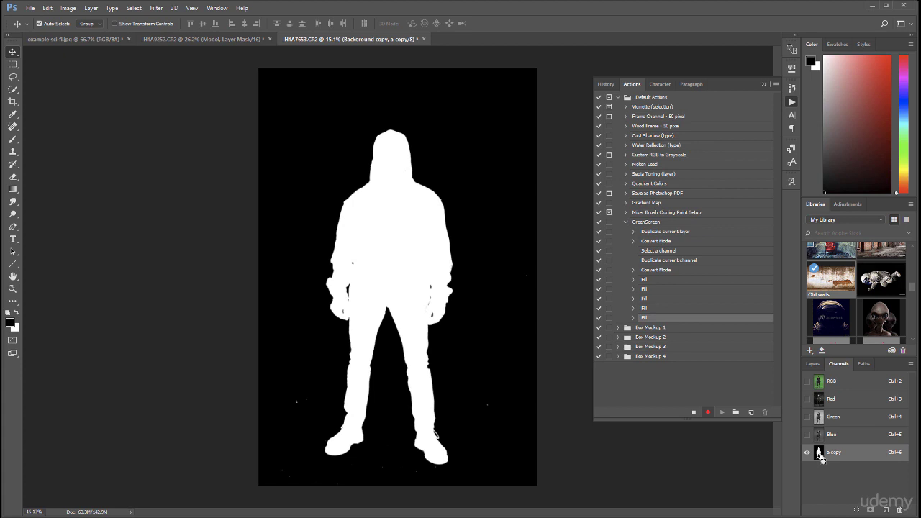
{"action": "left_click", "coordinate": [819, 454], "text": "ctrl"}
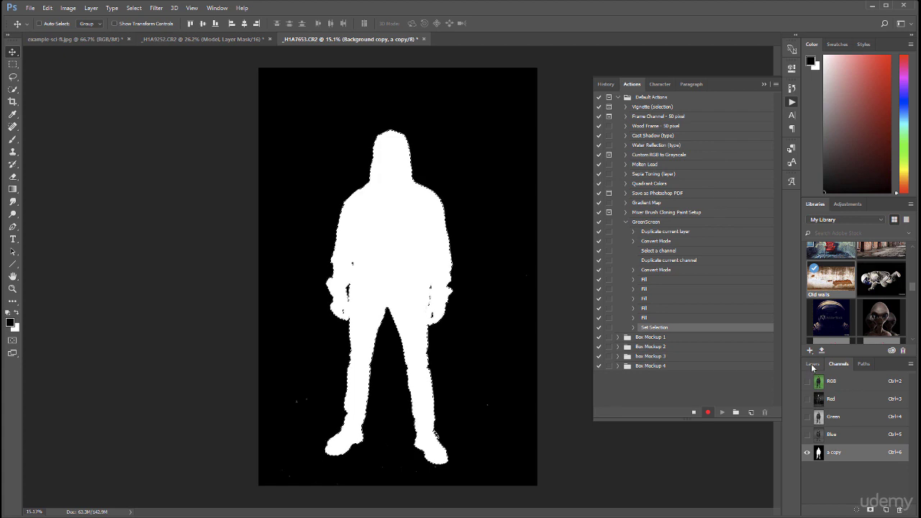
{"action": "left_click", "coordinate": [833, 381]}
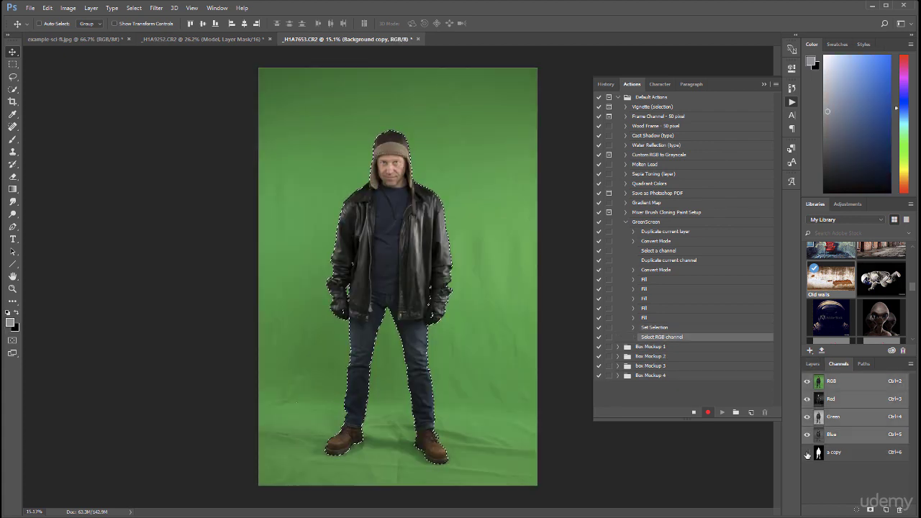
Add a layer mask from the selection and hide the green Background layer.
{"action": "left_click", "coordinate": [814, 363]}
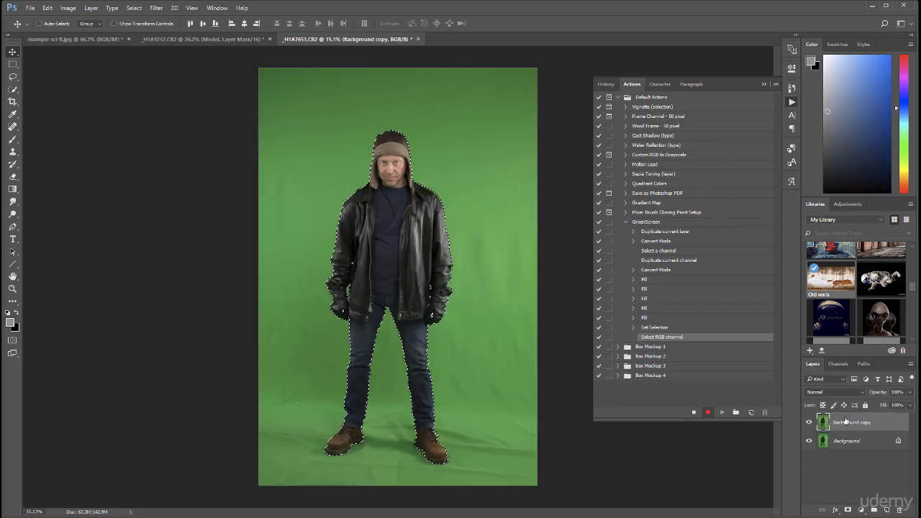
{"action": "left_click", "coordinate": [848, 510]}
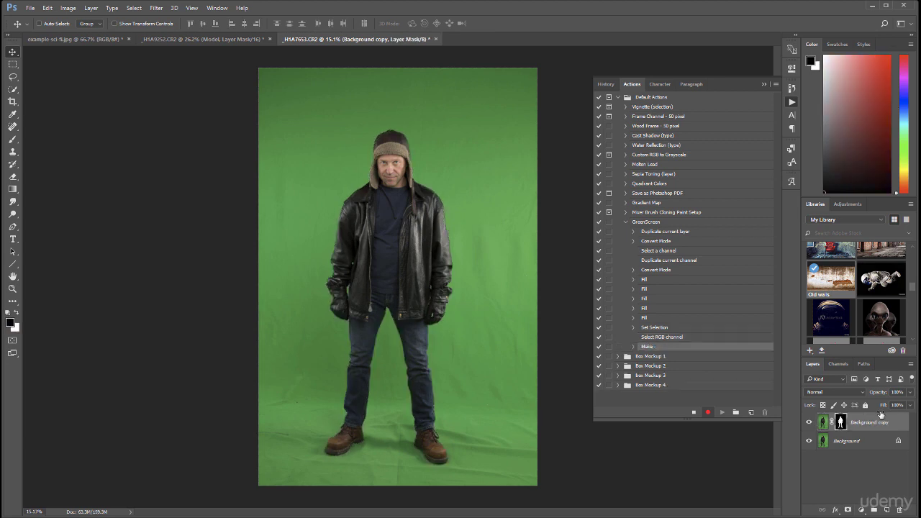
{"action": "left_click", "coordinate": [809, 442]}
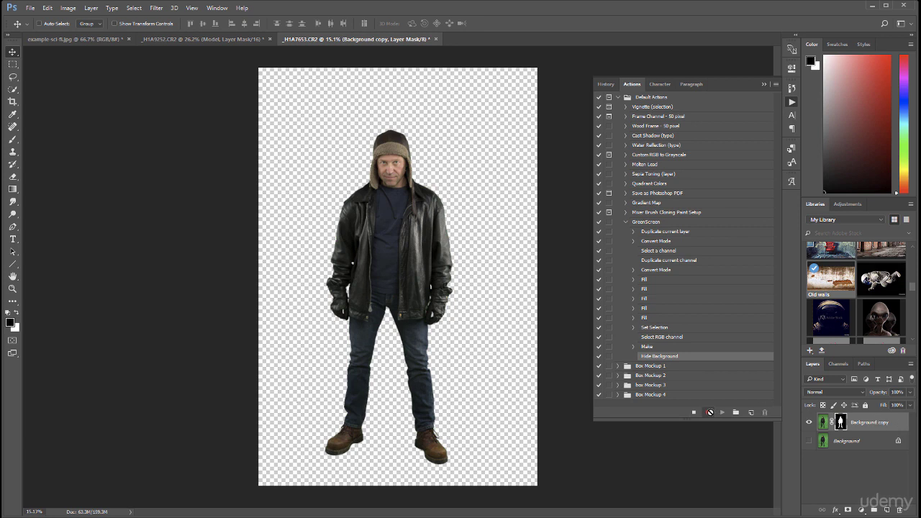
Stop recording, then play GreenScreen on a fresh duplicate of the Background layer.
{"action": "left_click", "coordinate": [696, 414]}
{"action": "left_click", "coordinate": [667, 222]}
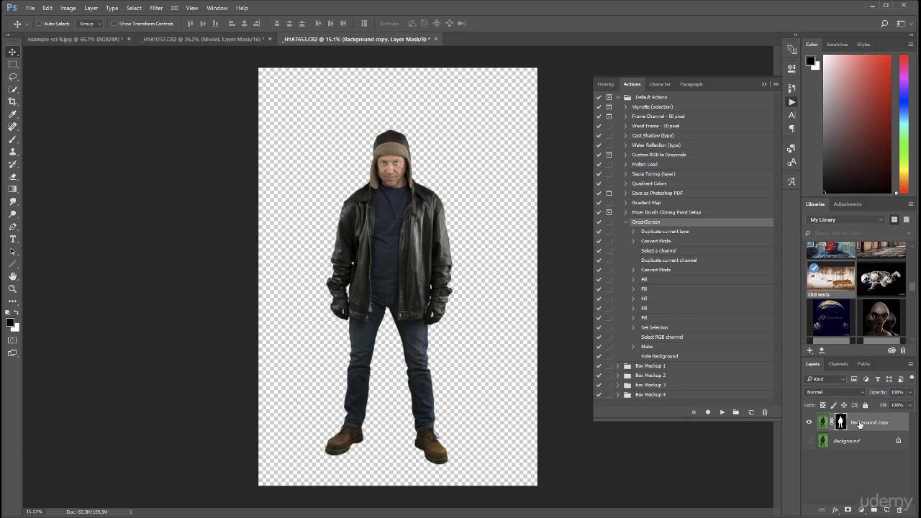
{"action": "left_click", "coordinate": [825, 439]}
{"action": "left_click", "coordinate": [810, 423]}
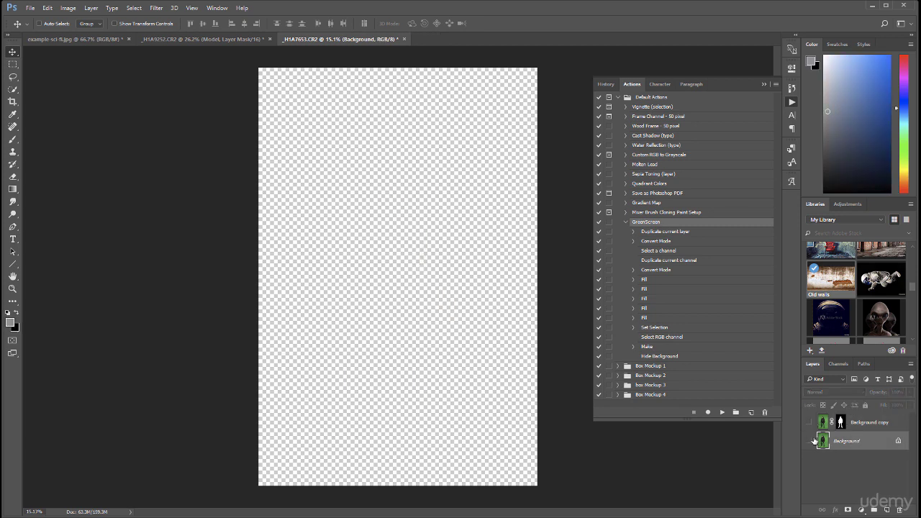
{"action": "left_click", "coordinate": [809, 441]}
{"action": "left_click_drag", "start_coordinate": [841, 441], "coordinate": [886, 509]}
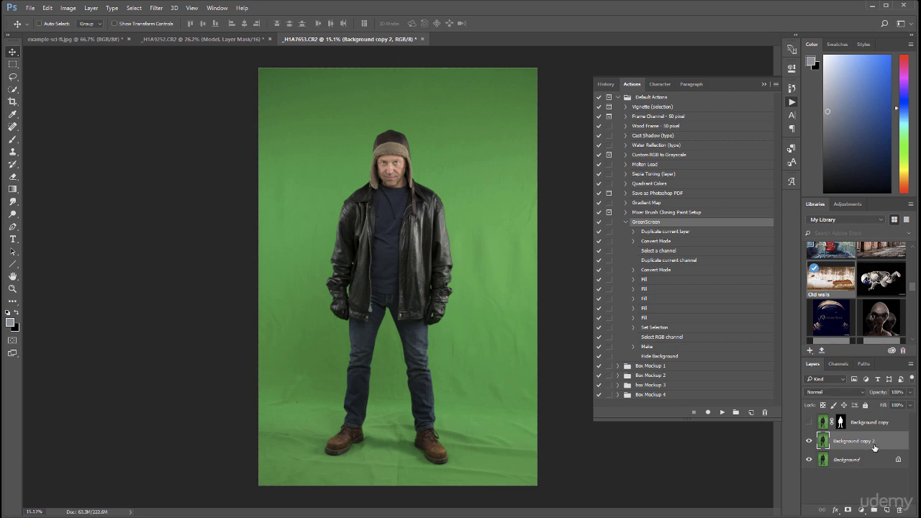
{"action": "left_click", "coordinate": [722, 413]}
Check the result, then toggle the Duplicate current layer and Hide Background steps off and back on.
{"action": "left_click", "coordinate": [809, 459]}
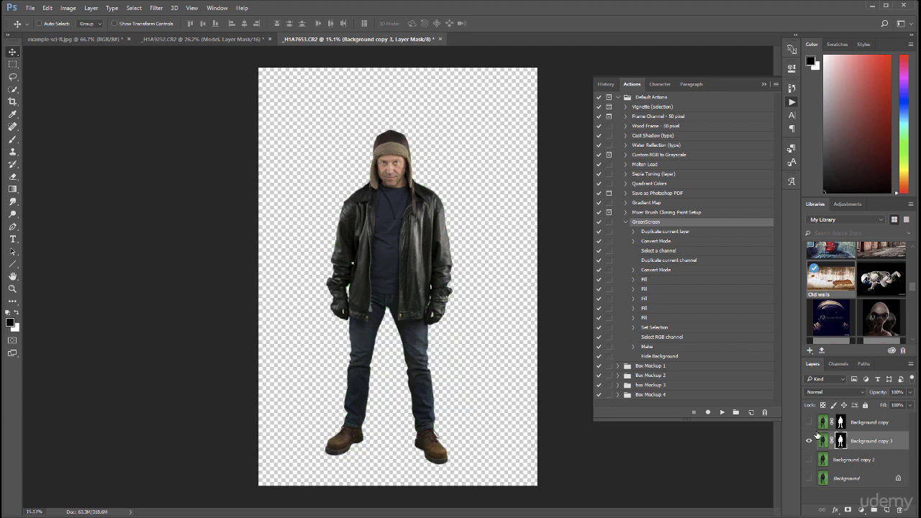
{"action": "left_click", "coordinate": [860, 461]}
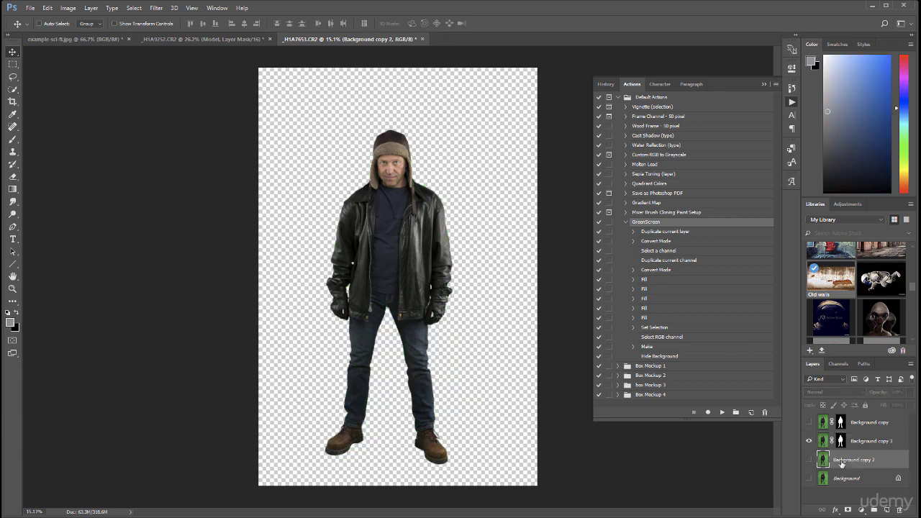
{"action": "left_click", "coordinate": [669, 231]}
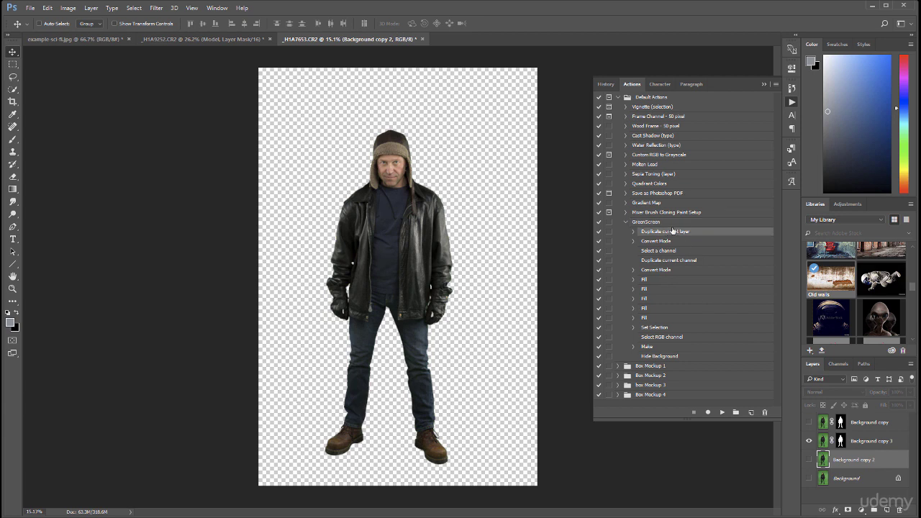
{"action": "left_click", "coordinate": [599, 231]}
{"action": "left_click", "coordinate": [599, 356]}
{"action": "left_click", "coordinate": [599, 233]}
{"action": "left_click", "coordinate": [600, 357]}
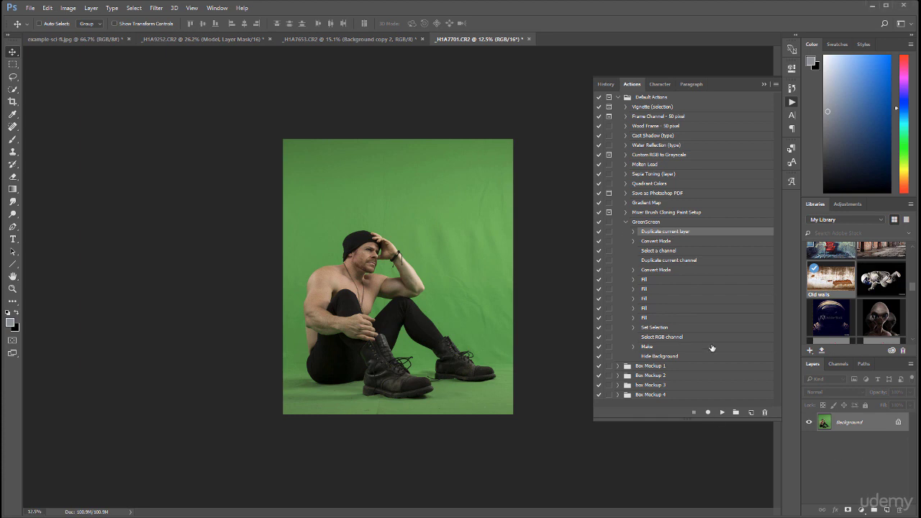
Play GreenScreen on _H1A7701.CR2, then return to the _H1A7653.CR2 document.
{"action": "left_click", "coordinate": [721, 413]}
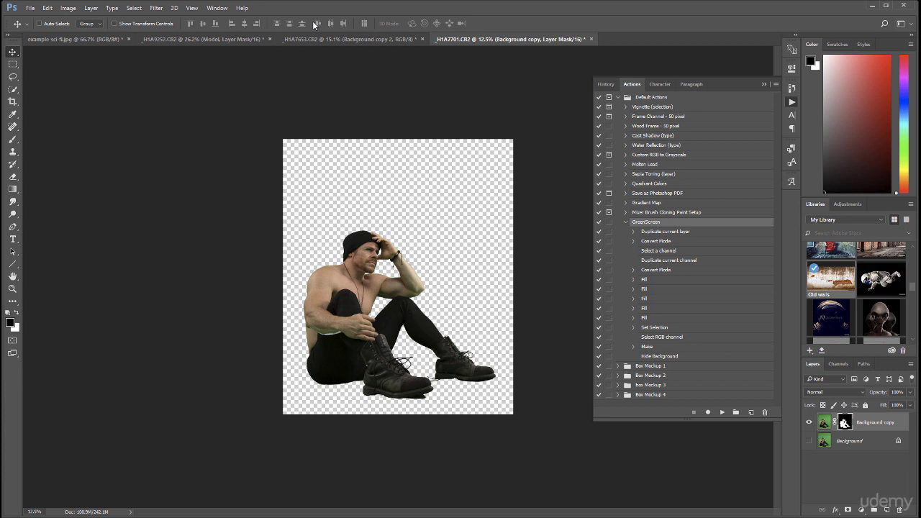
{"action": "left_click", "coordinate": [338, 38]}
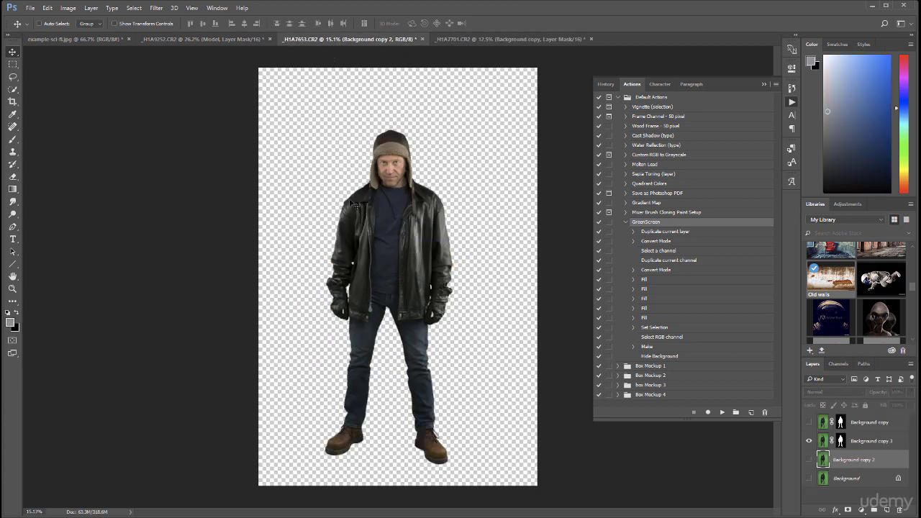